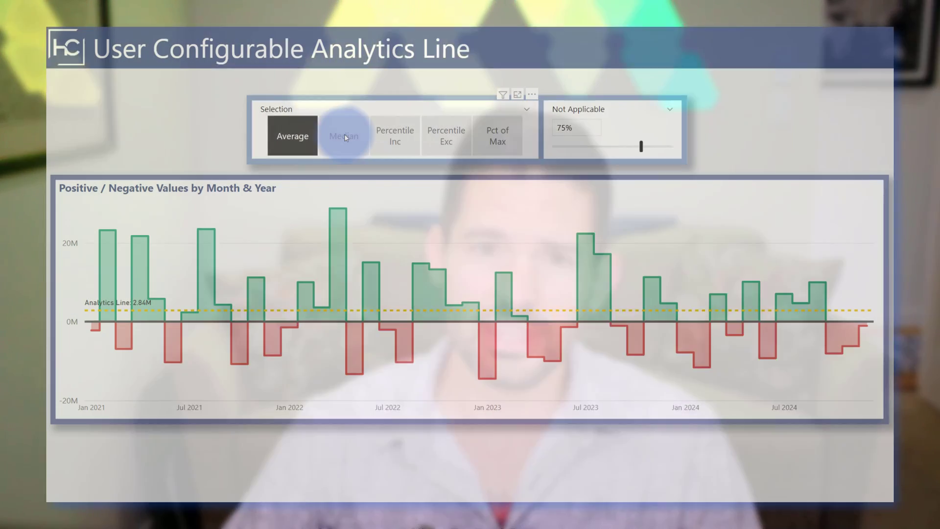
# - Preview the Median, Percentile Inc and Pct of Max options in the Selection slicer
pyautogui.click(345, 133)
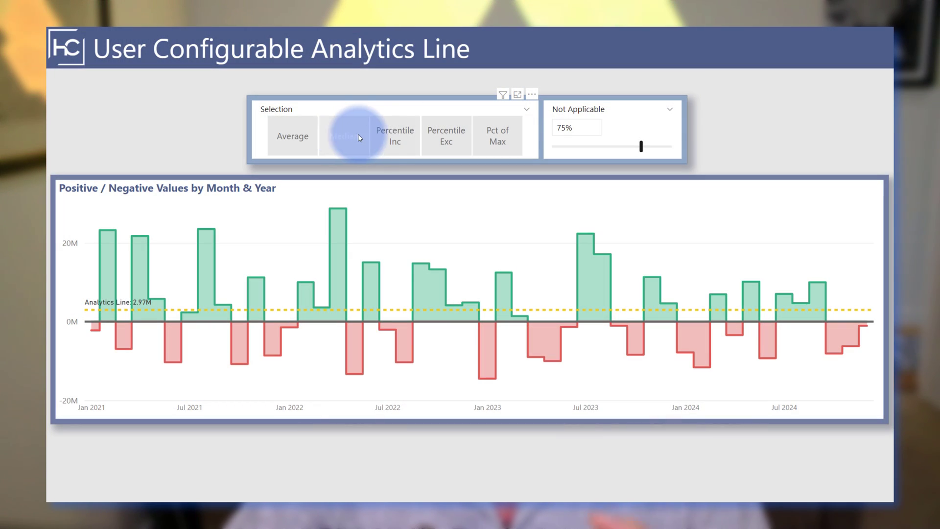
pyautogui.click(393, 135)
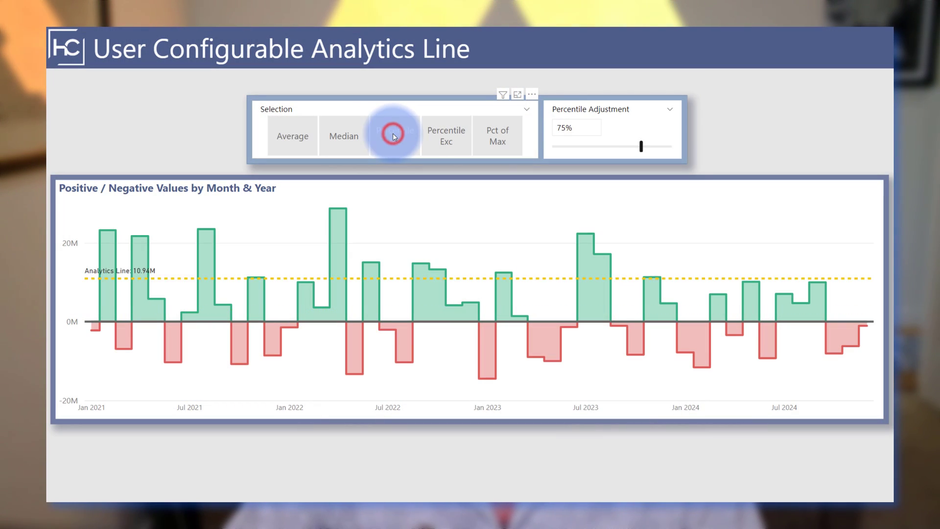
pyautogui.click(498, 139)
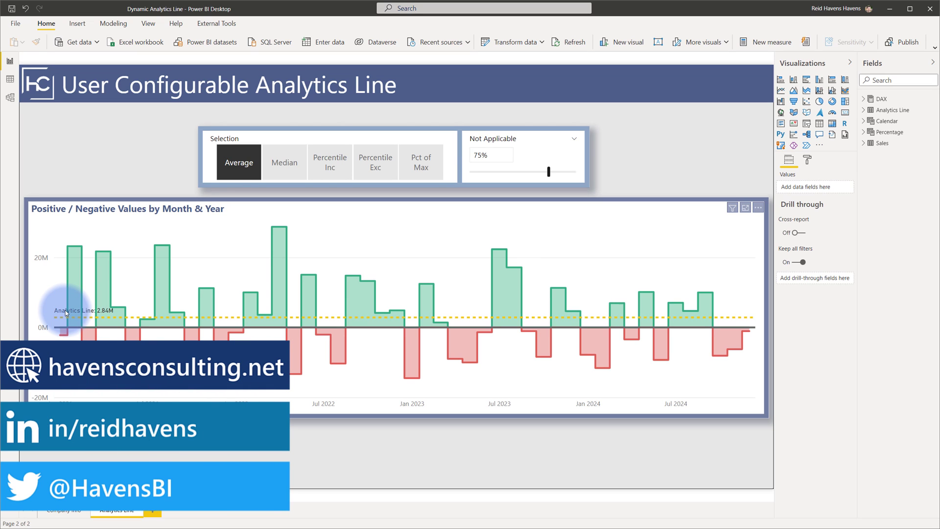
# - Cycle through Average and Median, then set Percentile Inc and lower its adjustment from 75% to 49%
pyautogui.click(242, 146)
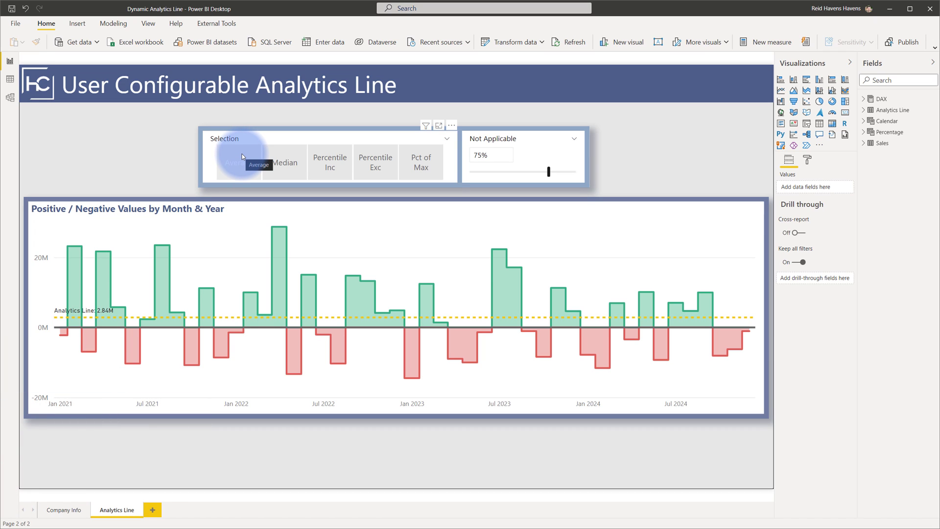
pyautogui.click(241, 156)
pyautogui.click(285, 161)
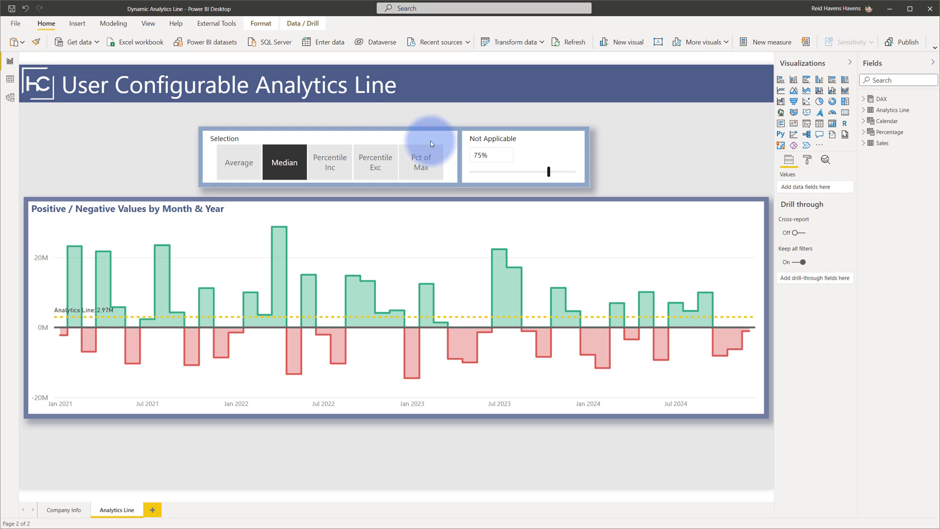
pyautogui.click(328, 160)
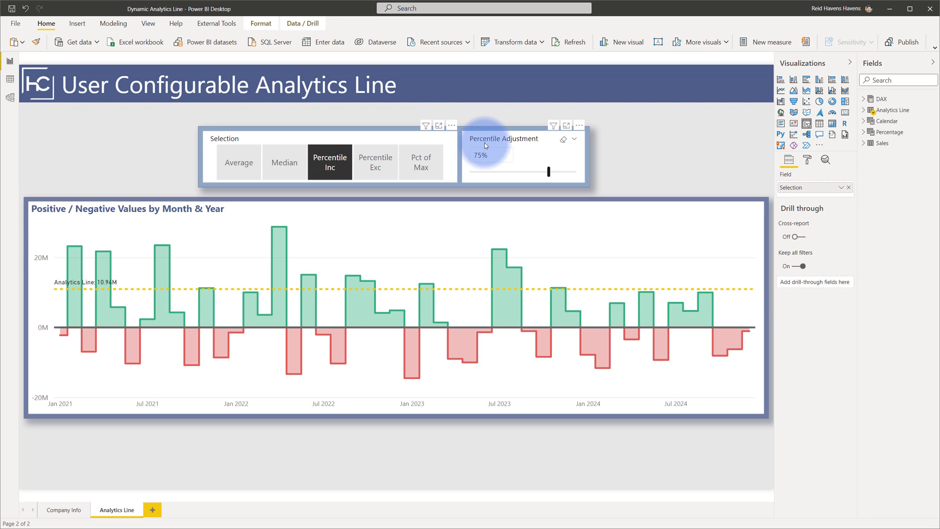
pyautogui.click(315, 163)
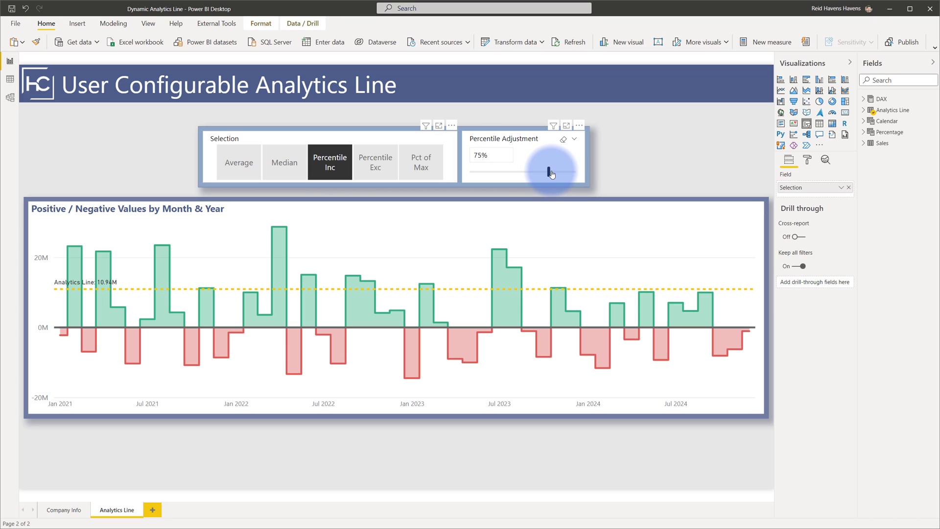
pyautogui.moveTo(549, 172); pyautogui.dragTo(527, 173)
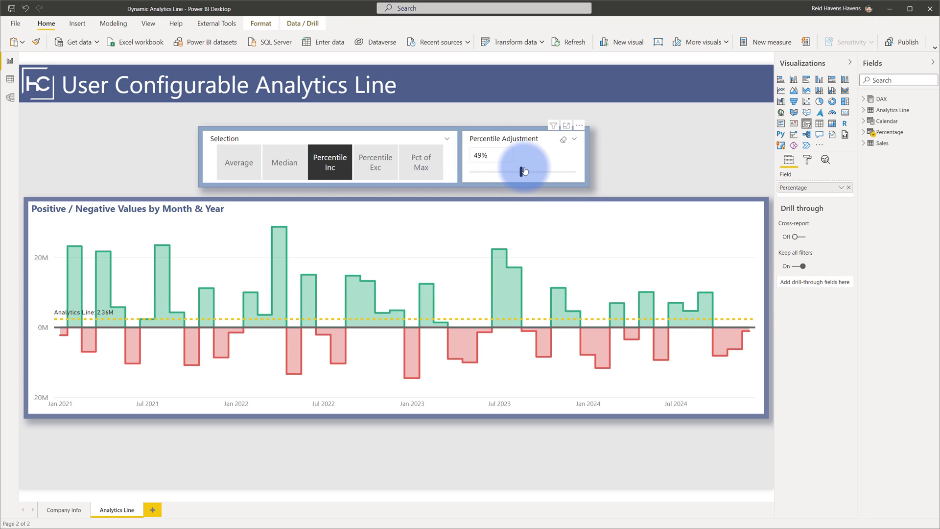
# - Switch to Pct of Max and slide its adjustment through 100% and 70% down to 24%
pyautogui.click(421, 167)
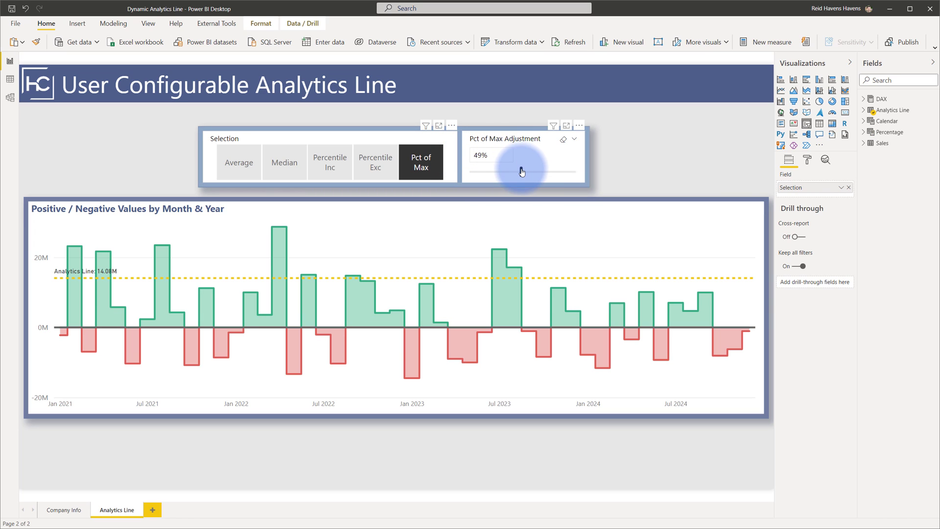
pyautogui.moveTo(520, 171); pyautogui.dragTo(586, 172)
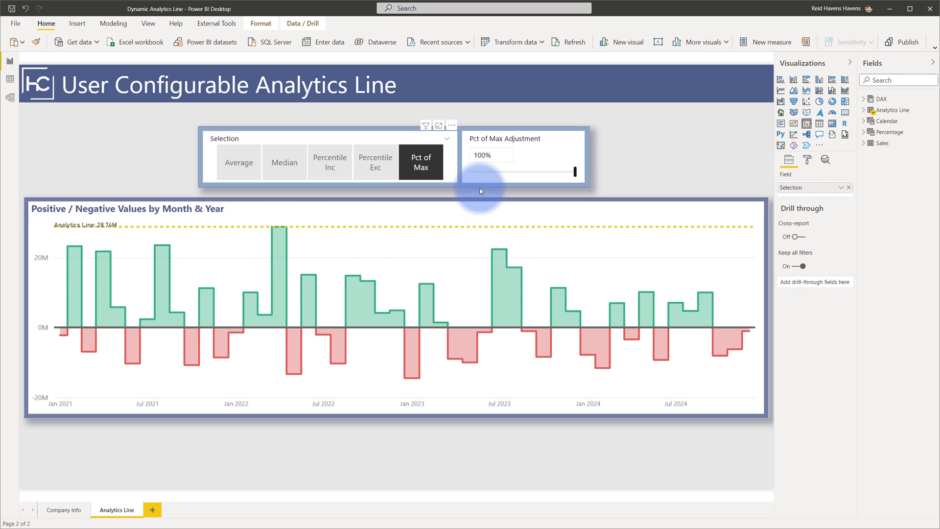
pyautogui.moveTo(575, 171); pyautogui.dragTo(545, 172)
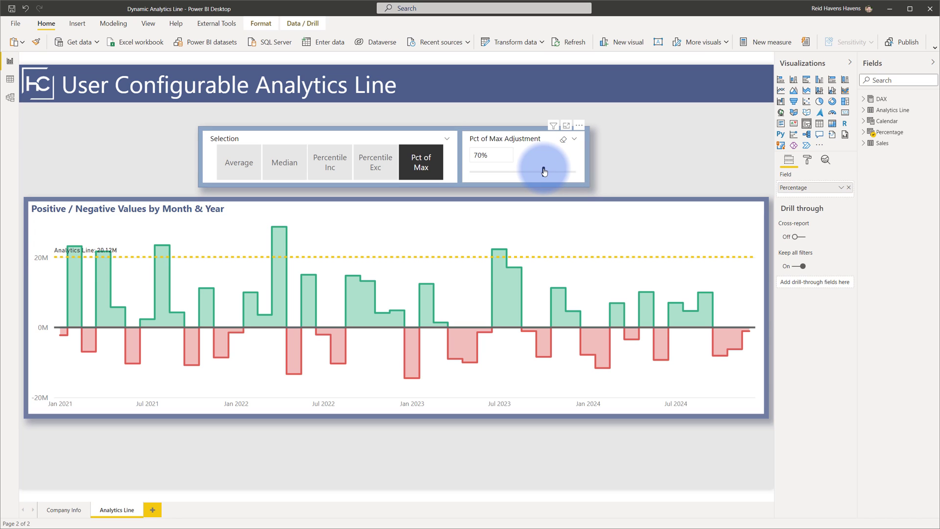
pyautogui.moveTo(544, 171); pyautogui.dragTo(495, 169)
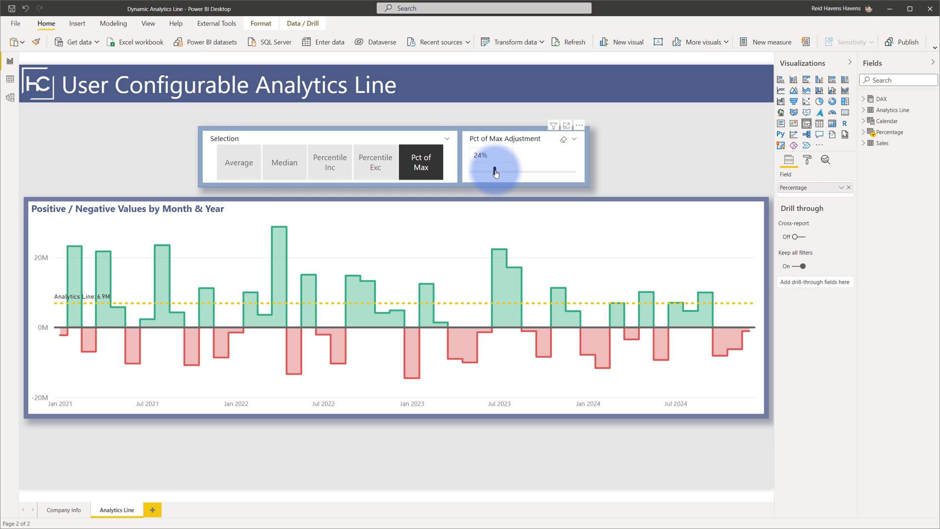
pyautogui.click(390, 212)
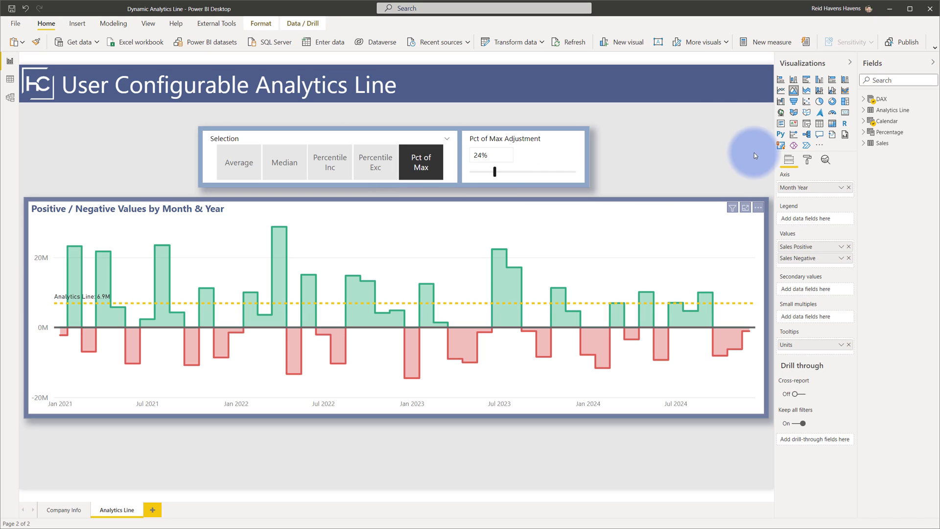
# - Check that the Y-axis constant line's value is bound to the Analytics Line field, undoing a test clear
pyautogui.click(826, 160)
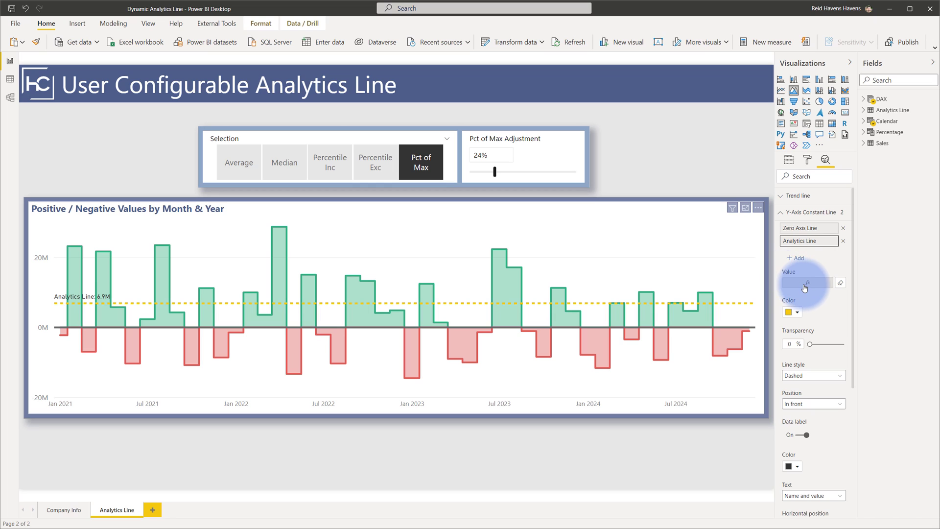
pyautogui.click(841, 282)
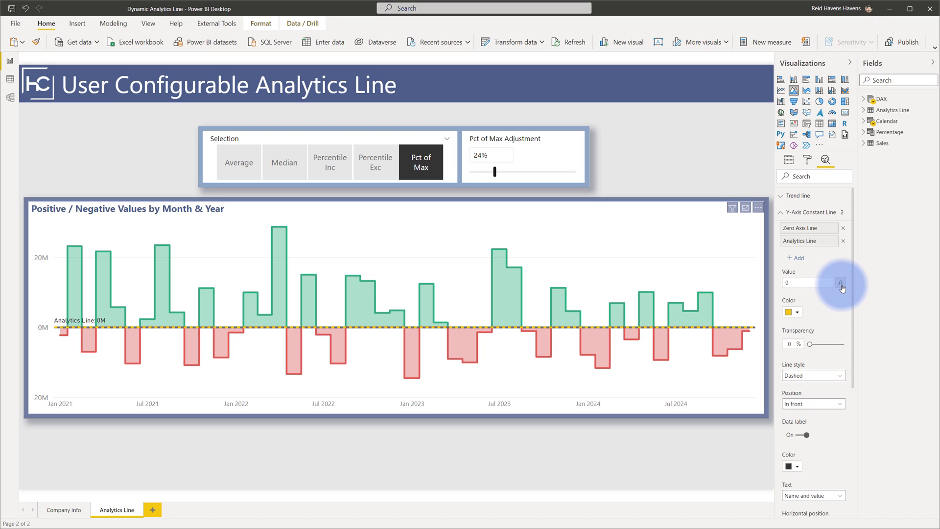
pyautogui.click(26, 8)
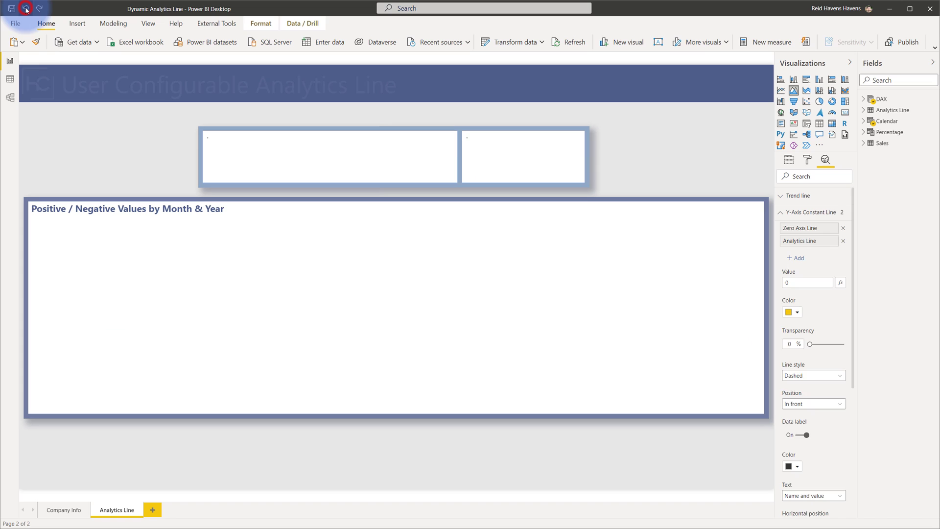
pyautogui.click(807, 279)
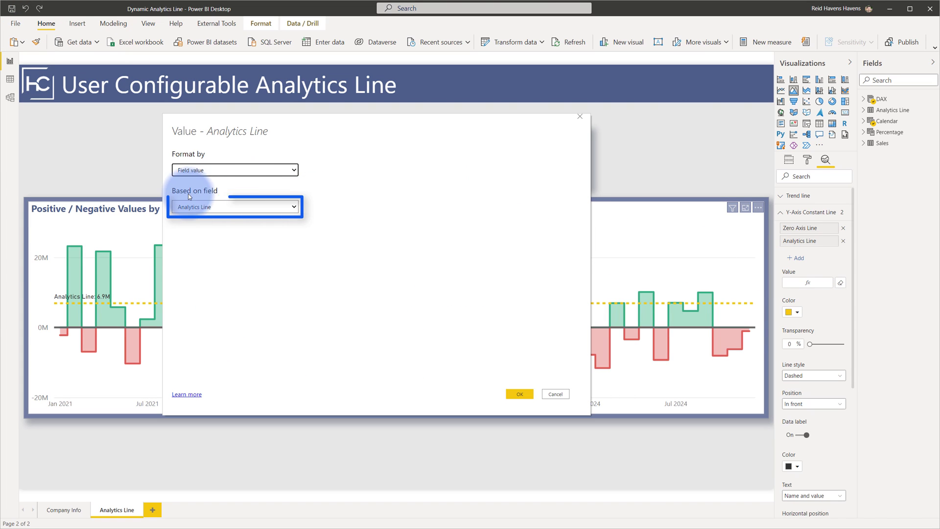
pyautogui.click(561, 396)
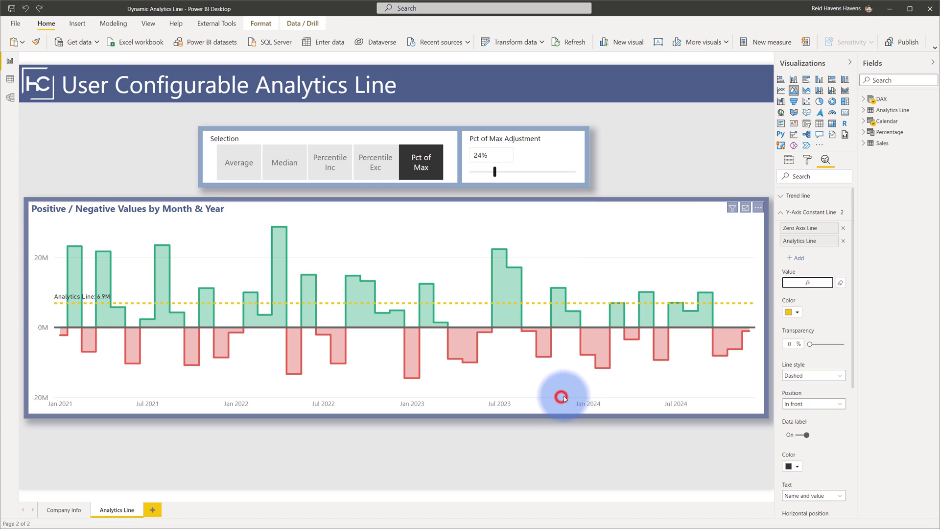
# - Expand the DAX table and view the Analytics Line measure's formula
pyautogui.click(862, 100)
pyautogui.click(898, 110)
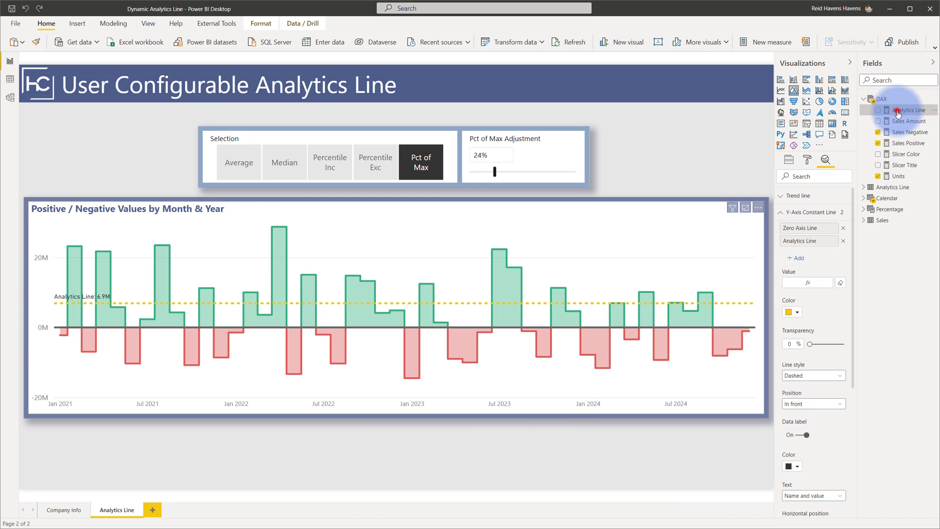
pyautogui.scroll(5, 273, 85)
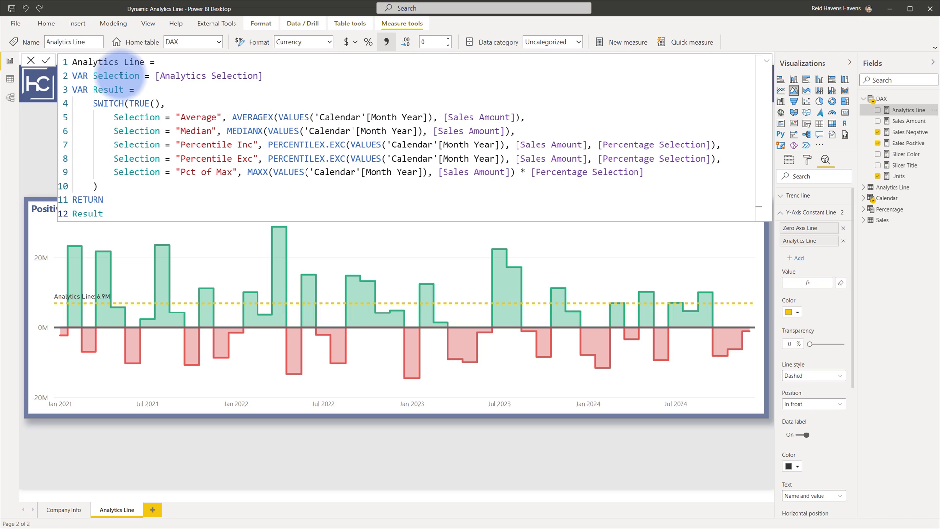
pyautogui.click(766, 60)
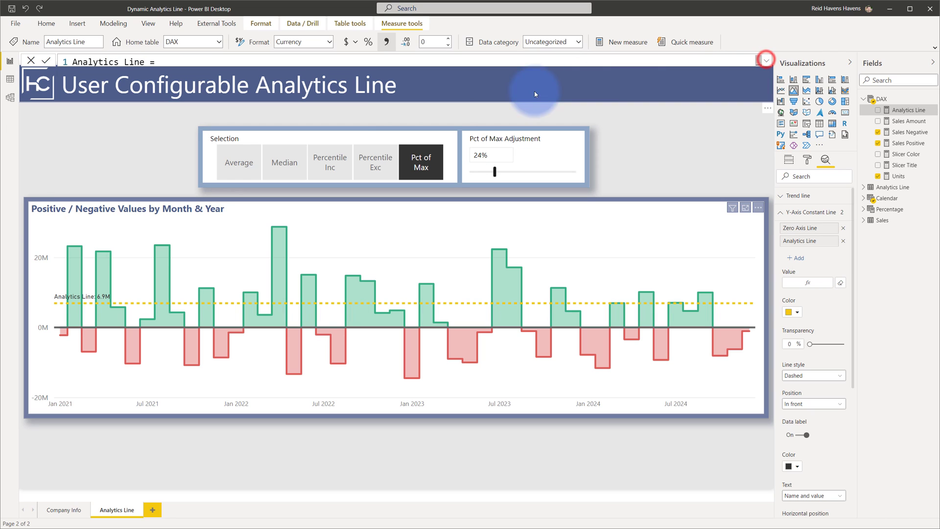
# - Expand the Analytics Line table, view the Analytics Selection formula, then return to Analytics Line
pyautogui.click(862, 187)
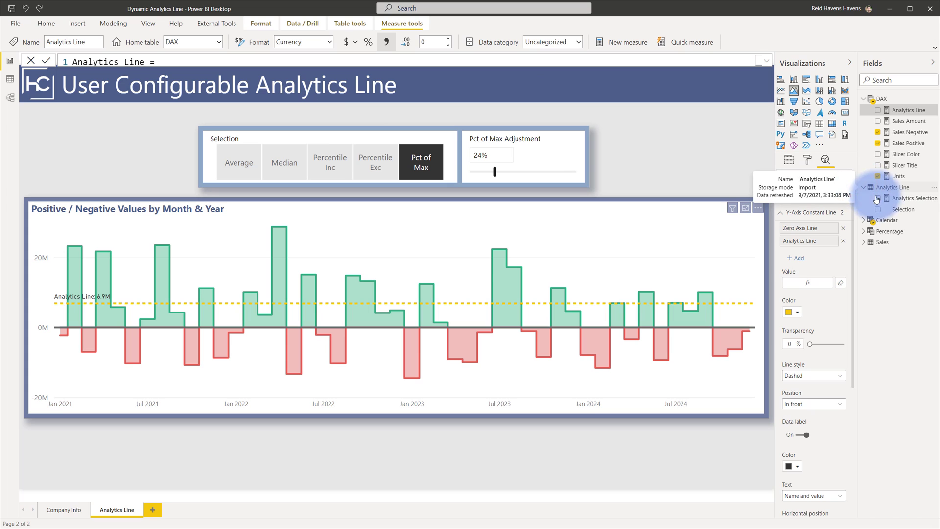
pyautogui.moveTo(898, 212); pyautogui.dragTo(244, 165)
pyautogui.moveTo(347, 161); pyautogui.dragTo(920, 210)
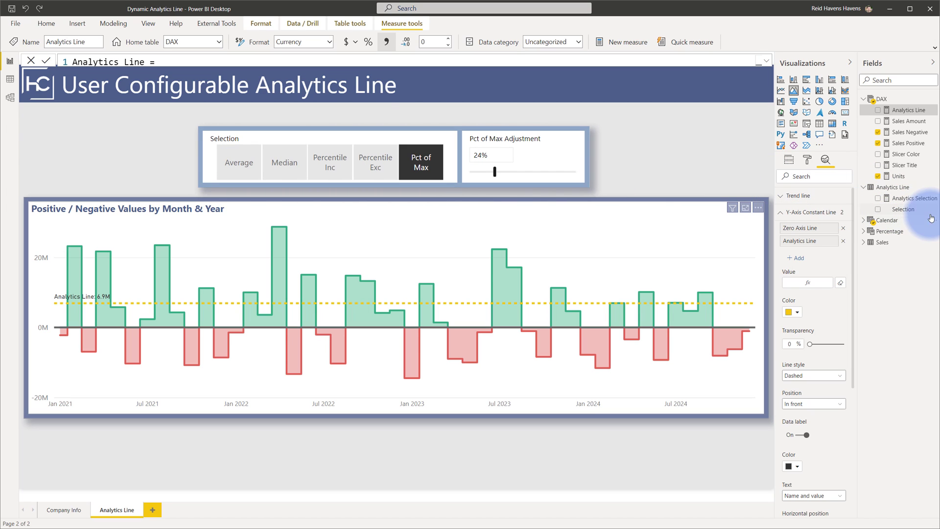
pyautogui.click(918, 198)
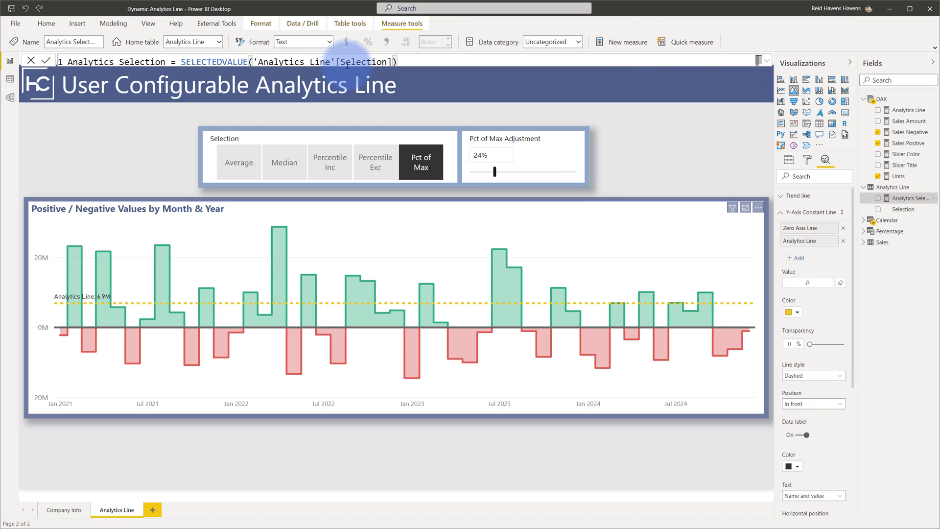
pyautogui.click(906, 110)
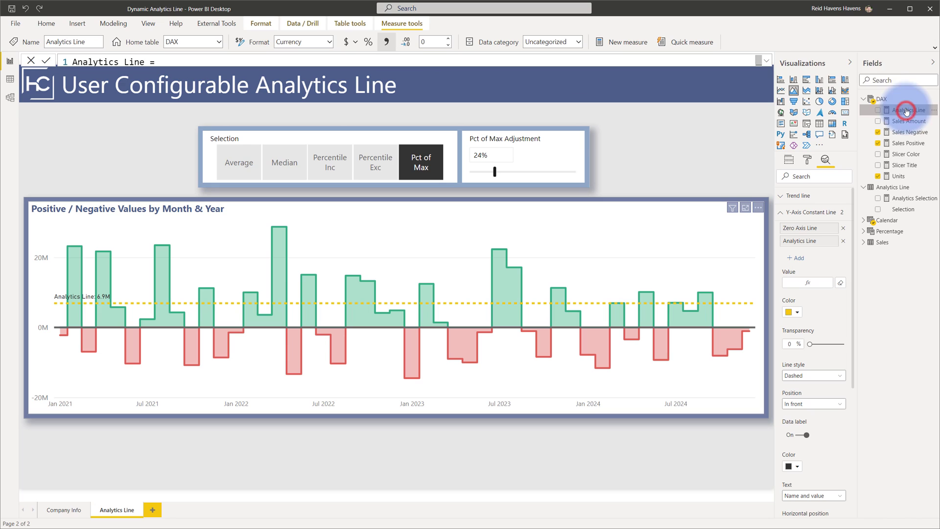
# - Expand the Analytics Line formula and highlight VALUES, PERCENTILEX.EXC and the [Percentage Selection] reference
pyautogui.click(766, 61)
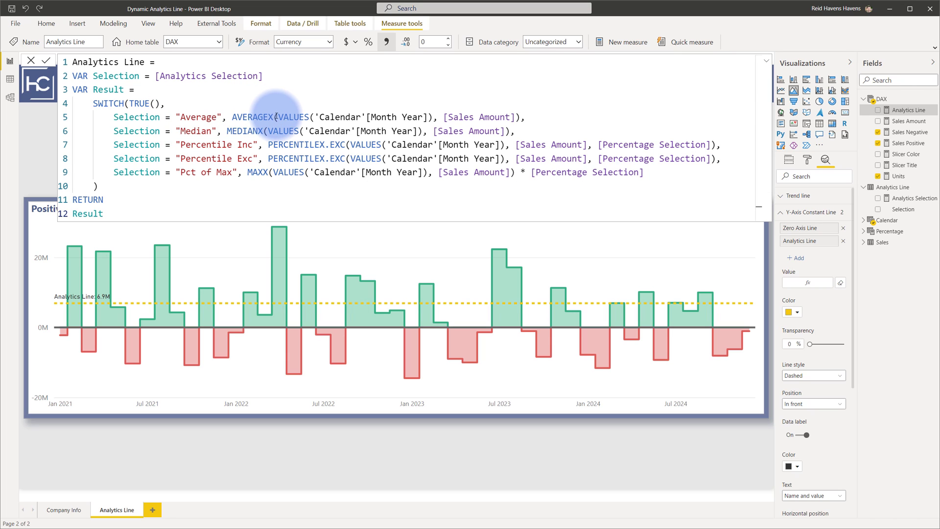
pyautogui.moveTo(277, 116); pyautogui.dragTo(432, 117)
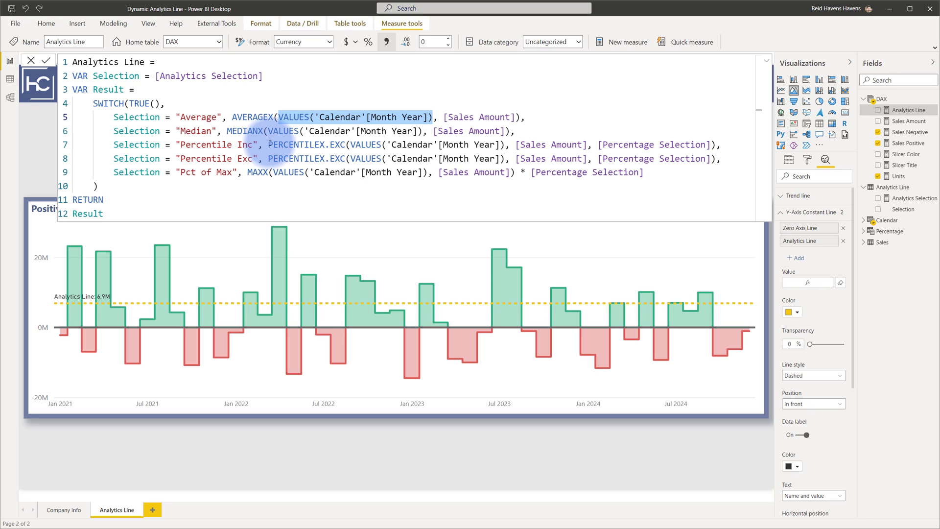
pyautogui.moveTo(270, 143); pyautogui.dragTo(587, 144)
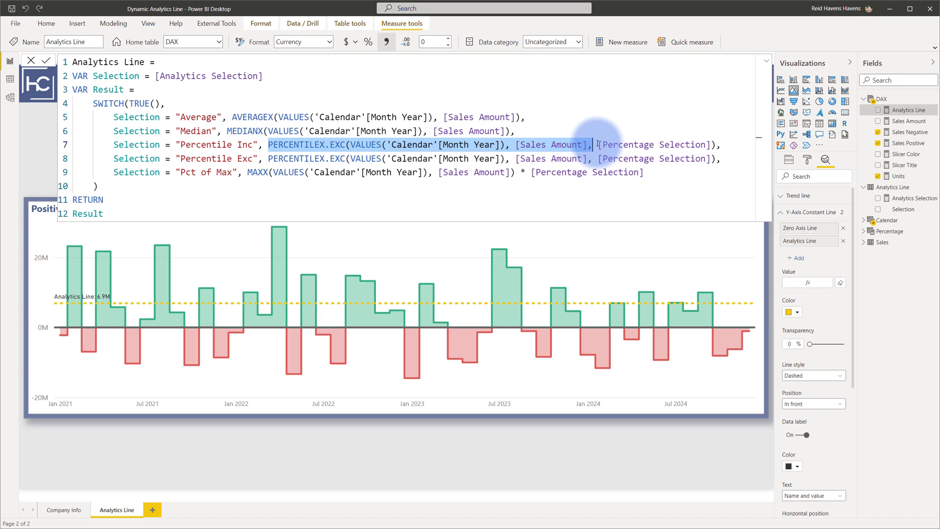
pyautogui.moveTo(597, 144); pyautogui.dragTo(711, 140)
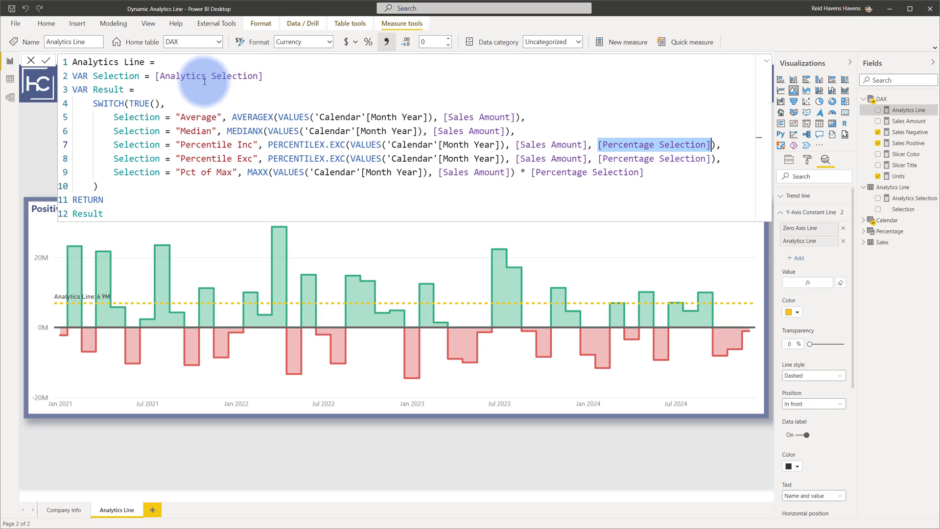
# - View the Percentage table definition, cancel a new what-if parameter, and raise Pct of Max Adjustment to 100%
pyautogui.click(890, 231)
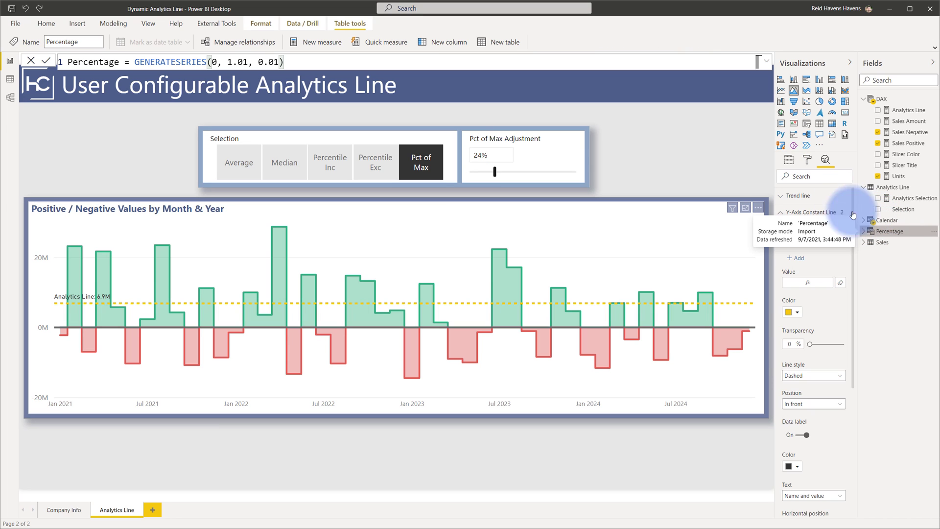
pyautogui.click(112, 25)
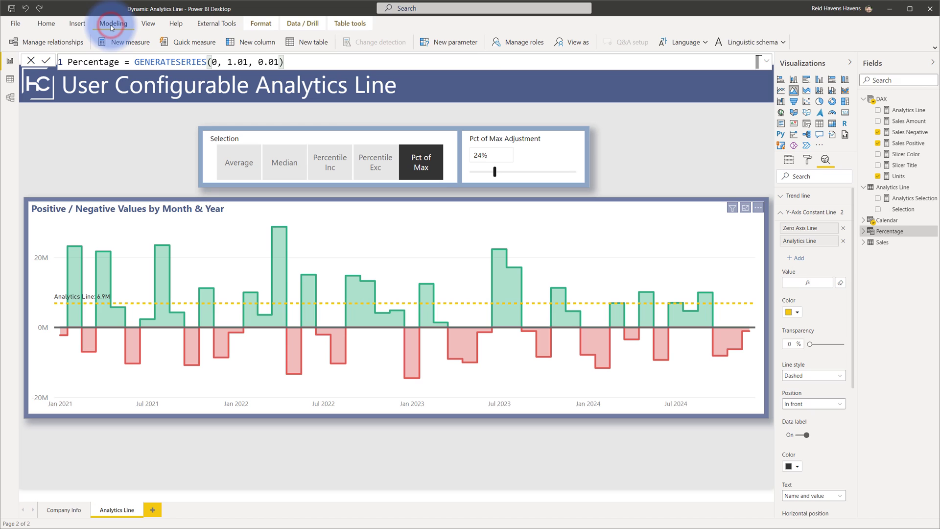
pyautogui.click(456, 44)
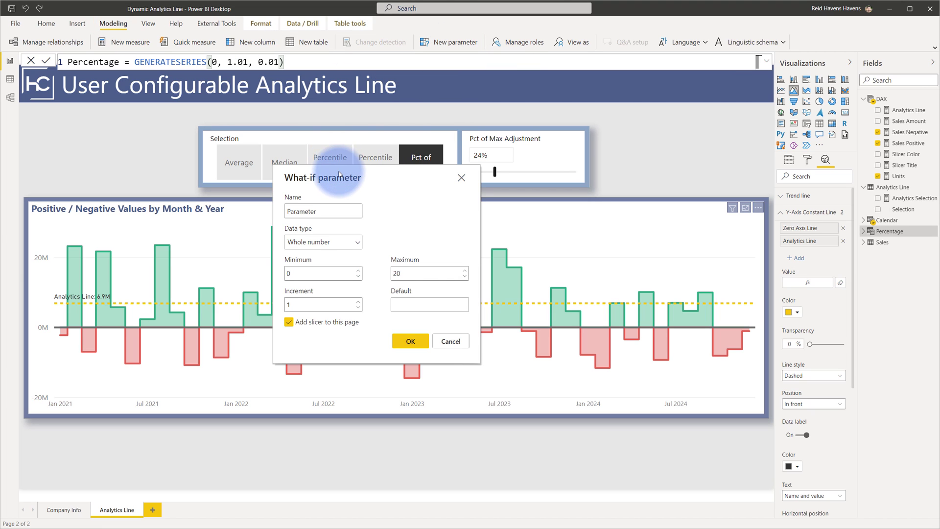
pyautogui.moveTo(339, 174); pyautogui.dragTo(243, 83)
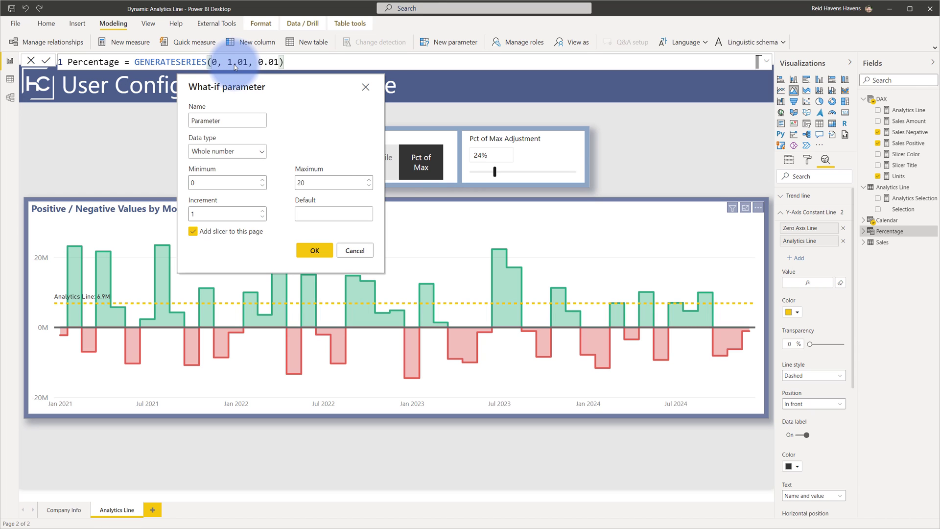
pyautogui.click(355, 250)
pyautogui.moveTo(495, 172); pyautogui.dragTo(579, 173)
# - Change the Percentage table's GENERATESERIES end from 1.01 to 1 and check the slider range
pyautogui.click(306, 99)
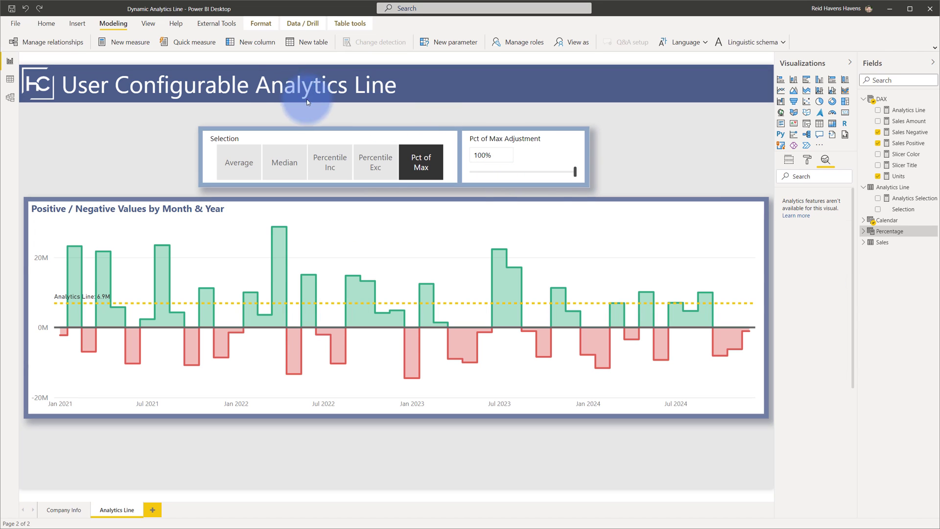
pyautogui.click(897, 187)
pyautogui.click(888, 231)
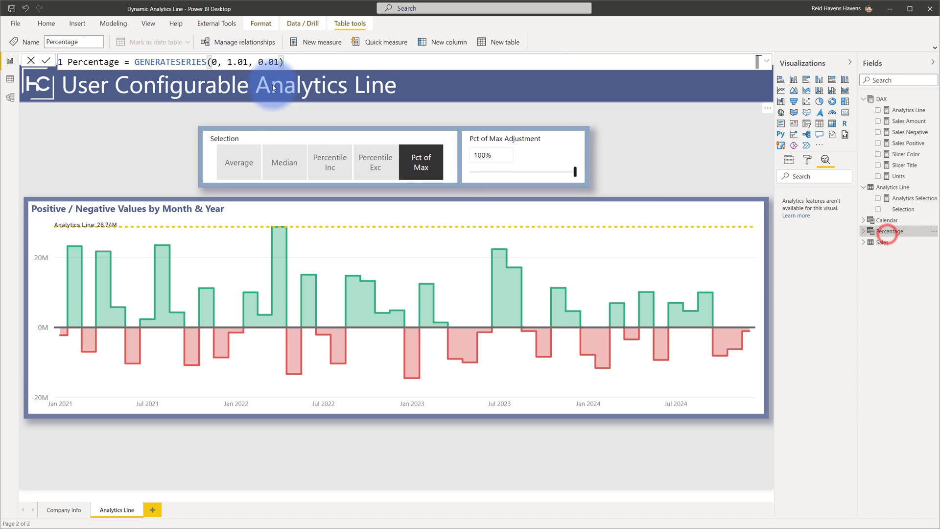
pyautogui.click(252, 61)
pyautogui.press('BackSpace')
pyautogui.press('BackSpace')
pyautogui.press('BackSpace')
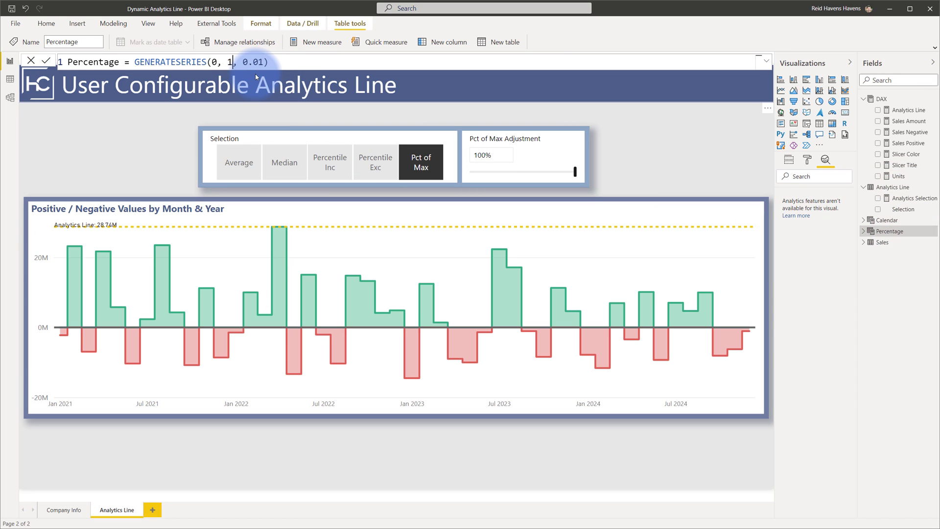
pyautogui.press('Return')
pyautogui.click(471, 172)
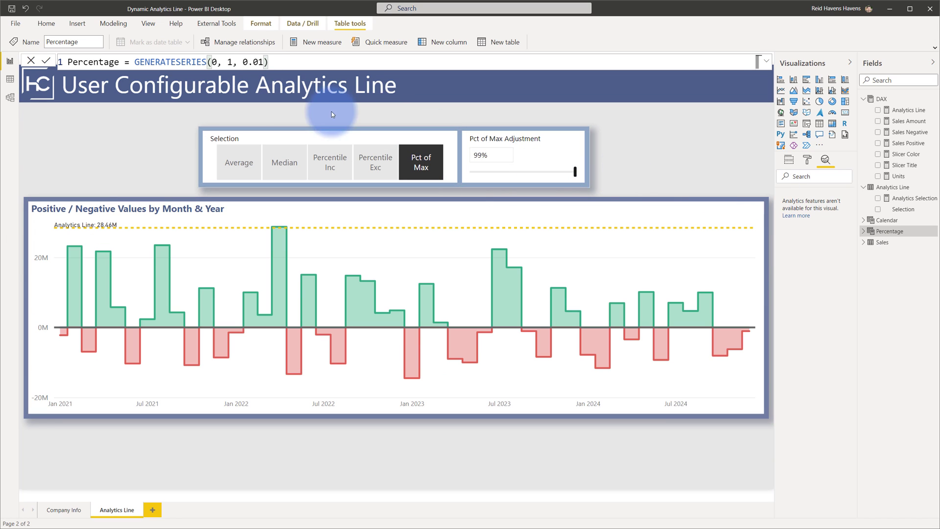
# - Restore the GENERATESERIES end value to 1.01 and expand the Percentage table's fields
pyautogui.click(236, 62)
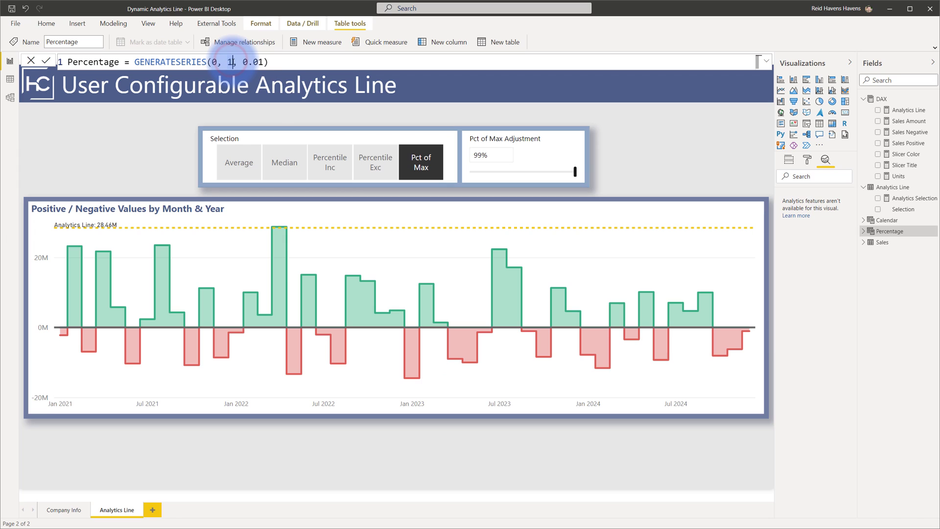
pyautogui.write('.01')
pyautogui.click(863, 231)
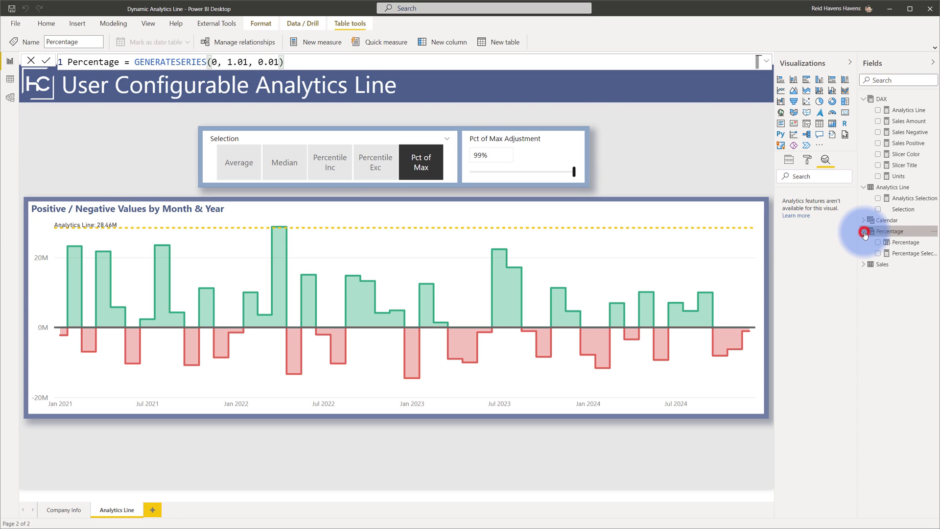
# - Read the Percentage Selection formula, then expand and collapse the full Analytics Line formula
pyautogui.click(903, 253)
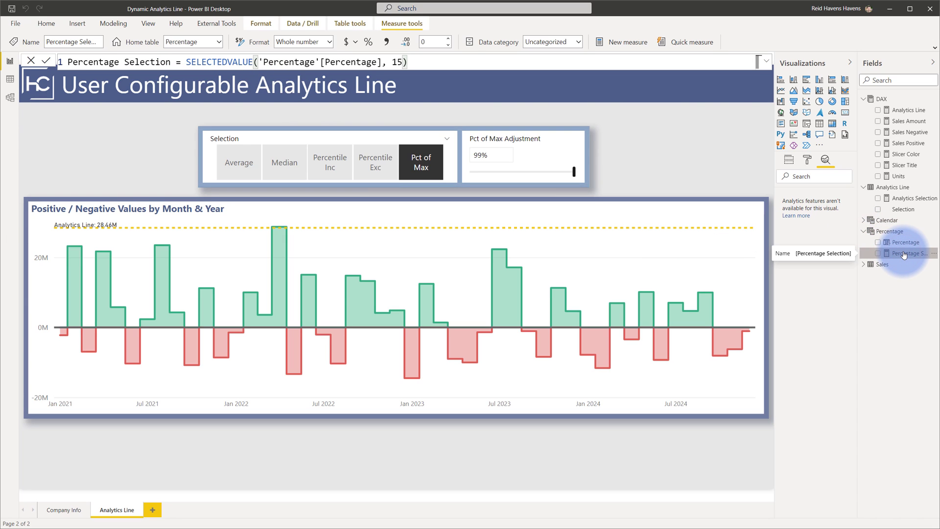
pyautogui.moveTo(580, 131)
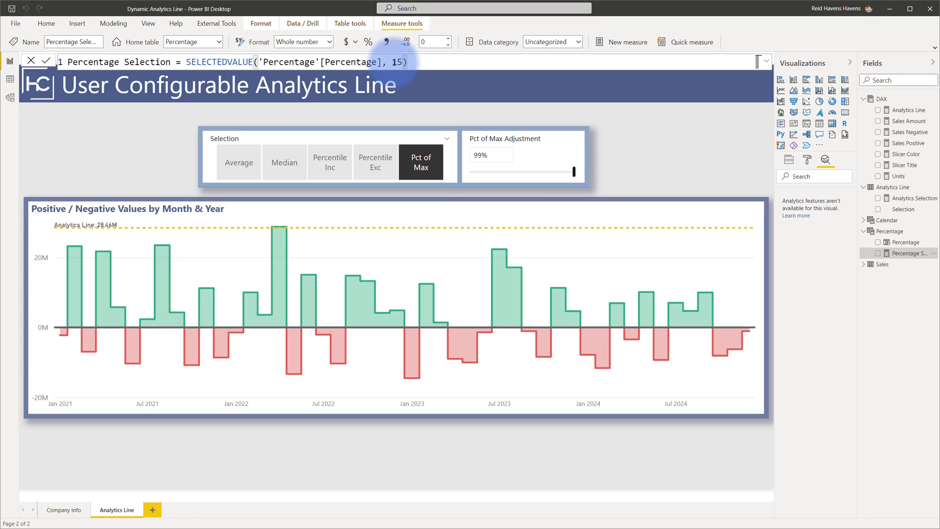
pyautogui.click(397, 61)
pyautogui.click(908, 111)
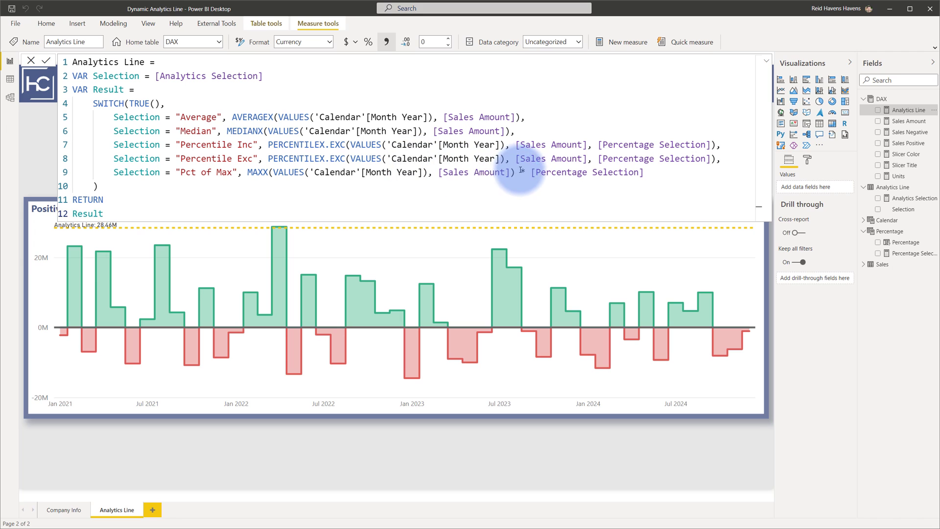
pyautogui.click(767, 61)
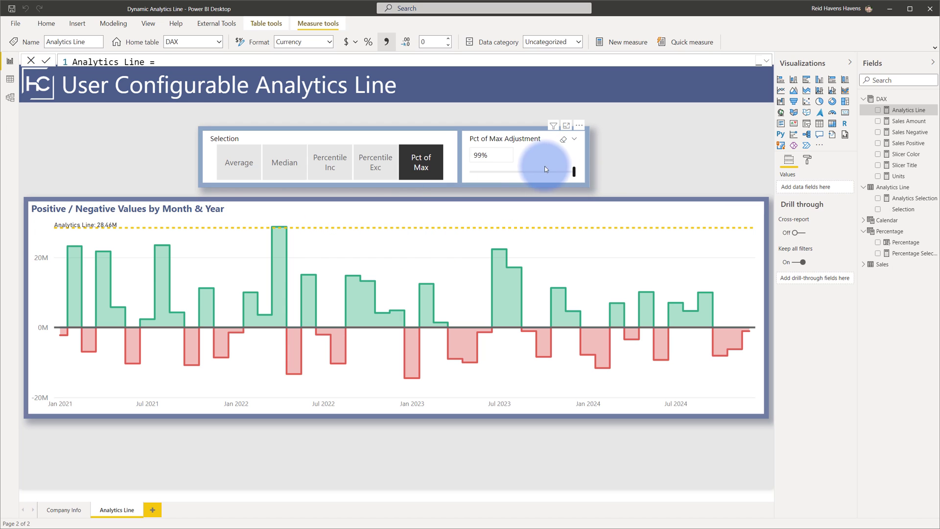
# - Switch from Pct of Max at 57% to Percentile Inc and inspect the unsupported-percentile error at 100%
pyautogui.click(530, 170)
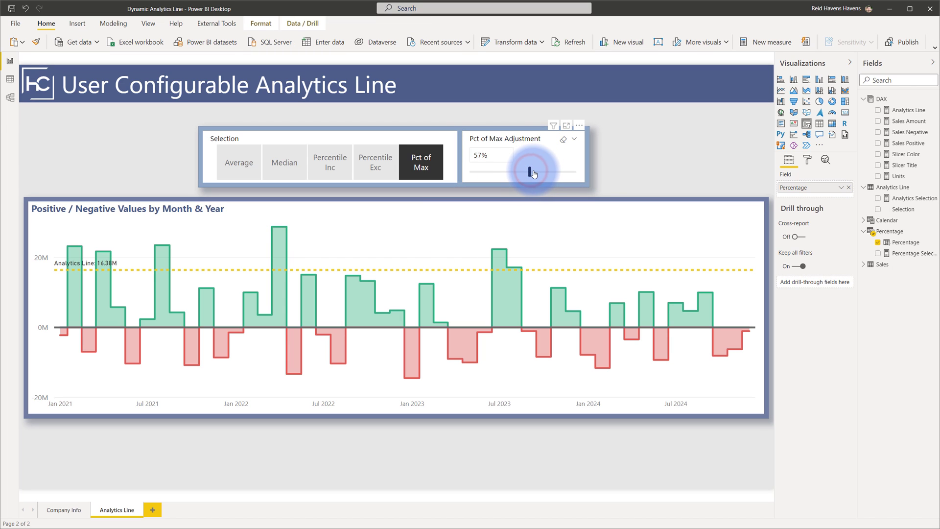
pyautogui.click(341, 162)
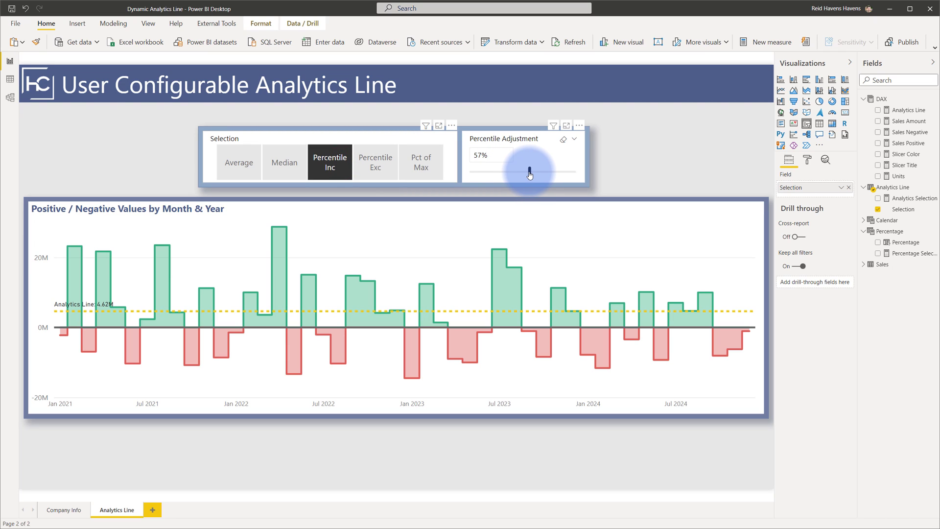
pyautogui.moveTo(529, 174); pyautogui.dragTo(597, 175)
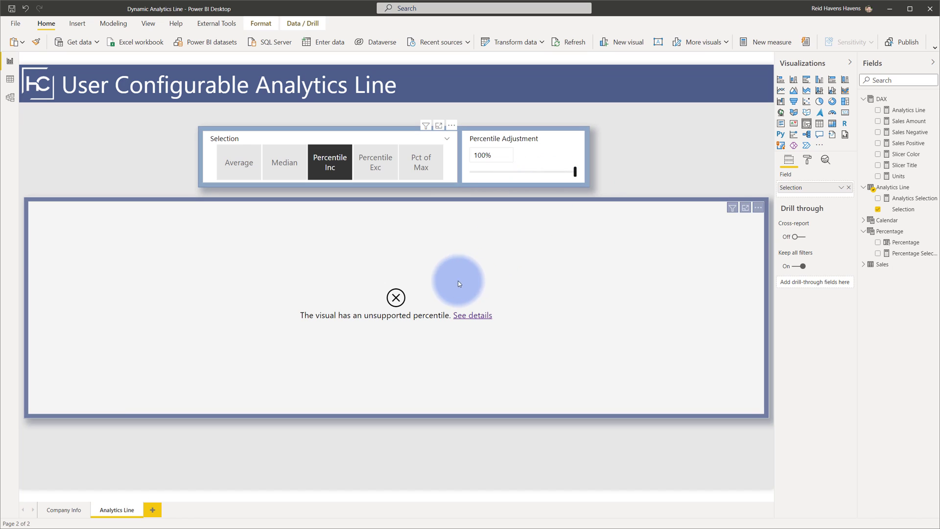
pyautogui.click(476, 315)
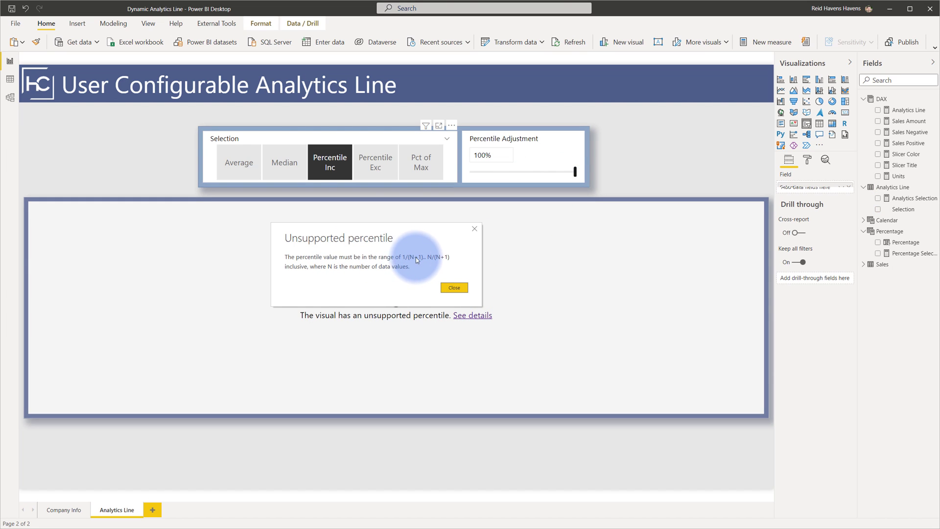
pyautogui.click(453, 287)
# - Move the percentile adjustment through 80% and 0%, settling at 40%
pyautogui.moveTo(576, 173); pyautogui.dragTo(556, 173)
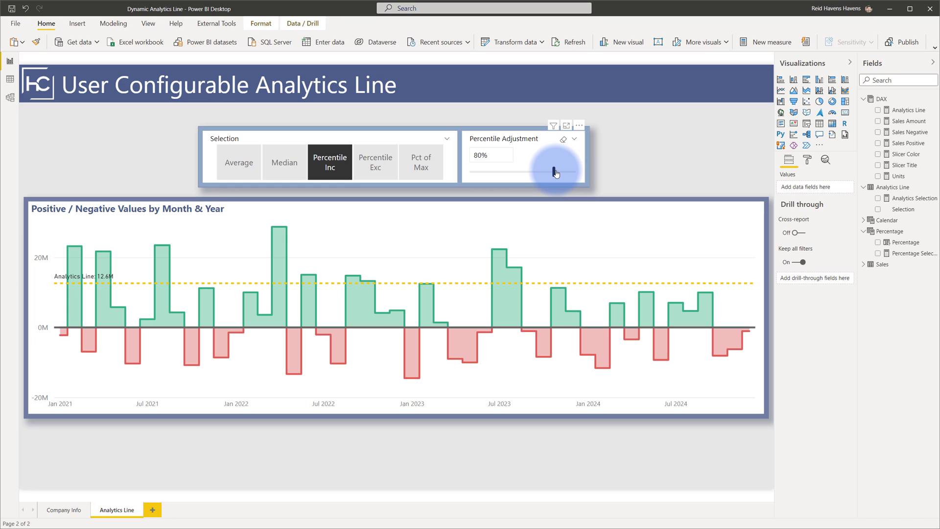
pyautogui.moveTo(555, 172); pyautogui.dragTo(418, 163)
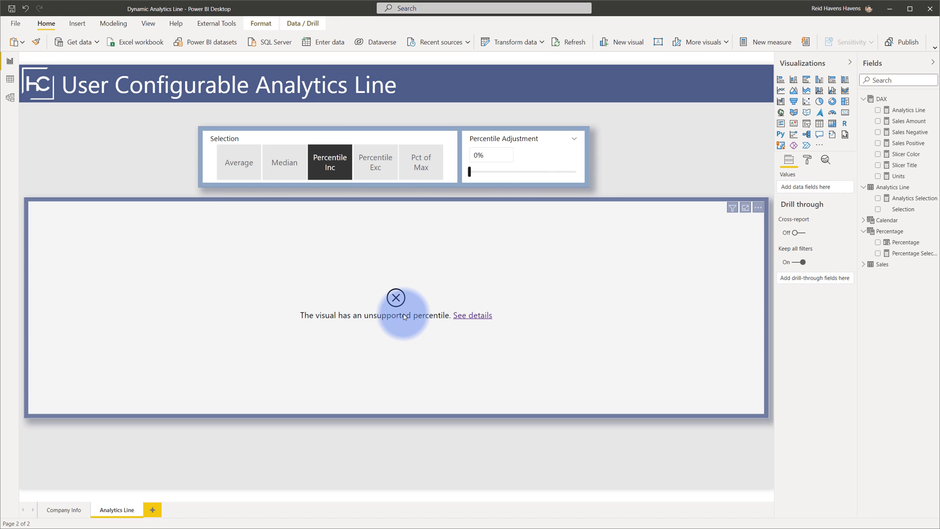
pyautogui.click(513, 173)
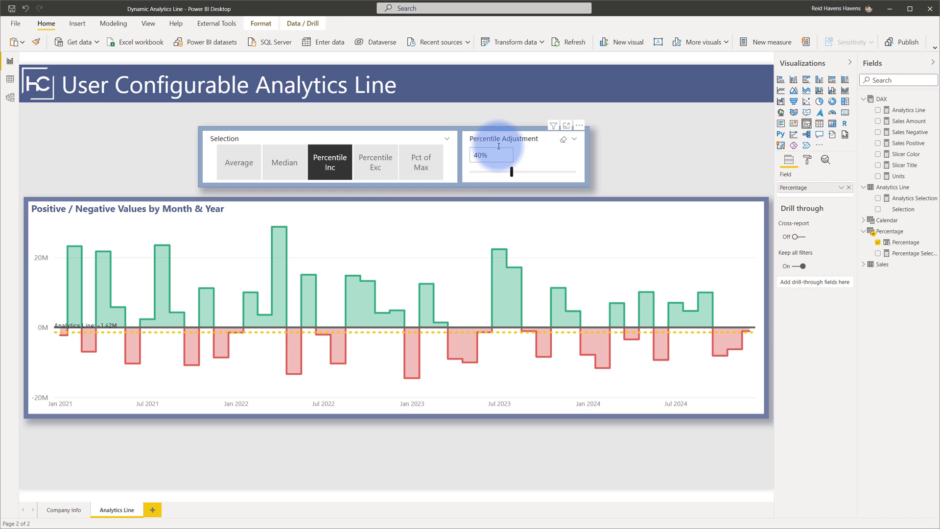
# - Cycle the line through Average, Percentile Inc and Exc to Pct of Max at 40%, then select the Slicer Title measure
pyautogui.click(235, 165)
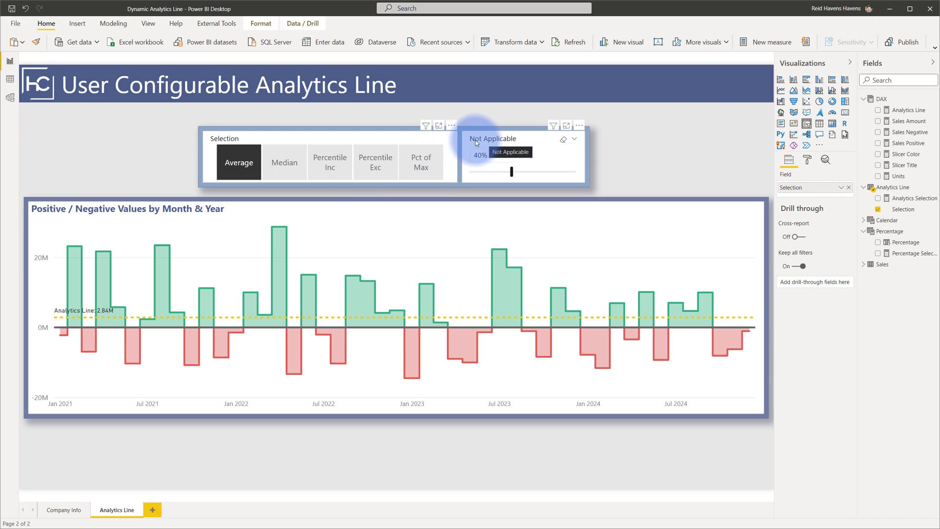
pyautogui.click(332, 161)
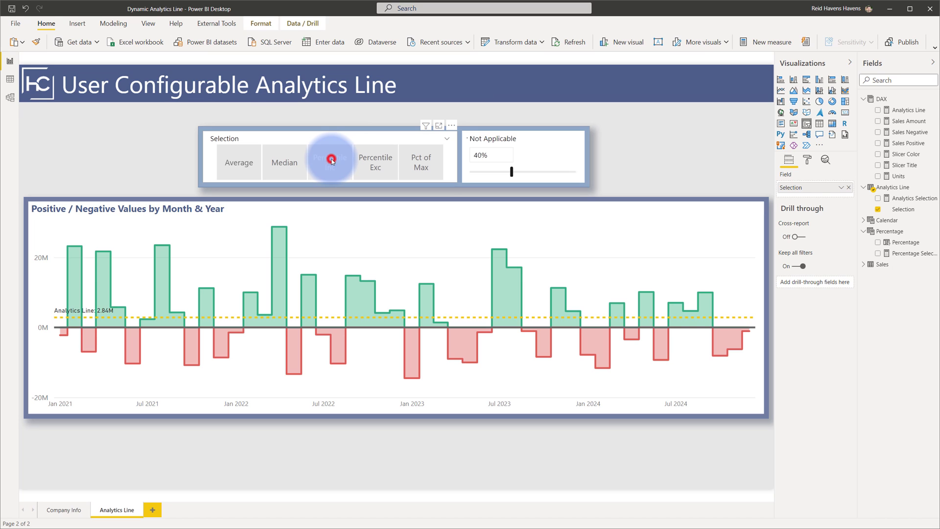
pyautogui.click(377, 160)
pyautogui.click(419, 160)
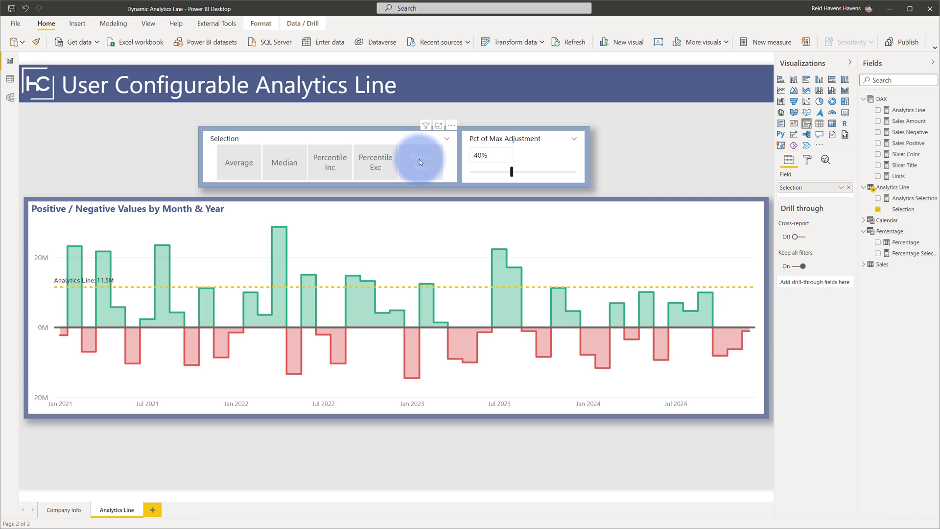
pyautogui.click(904, 166)
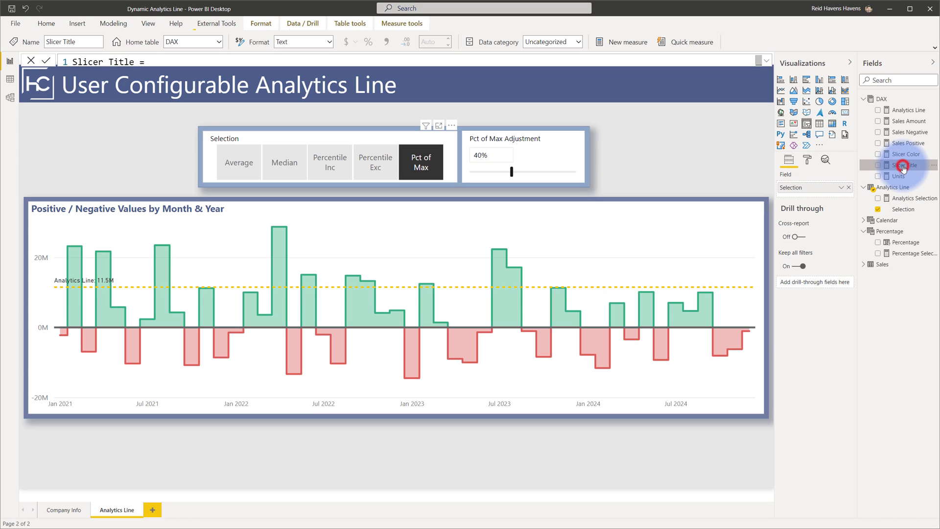
# - Review the full Slicer Title DAX, then show the percentage slider's Slicer header formatting
pyautogui.click(765, 60)
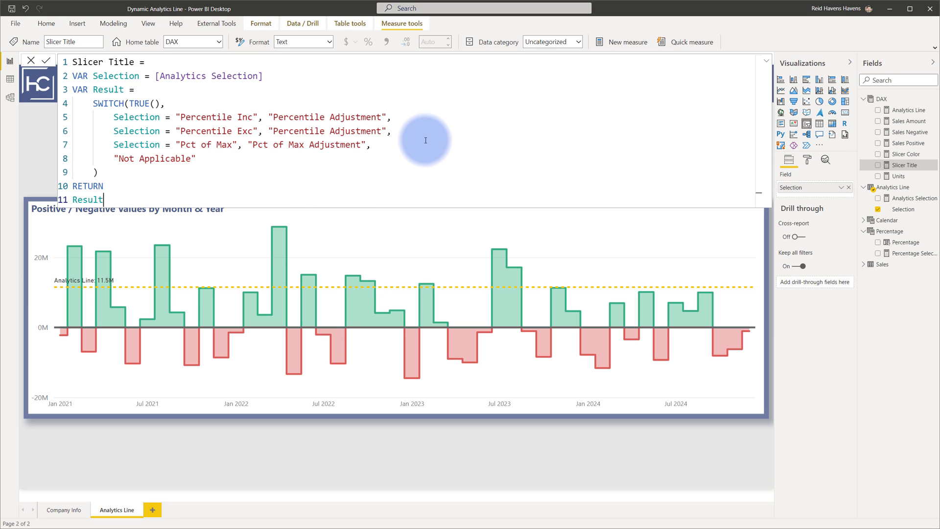
pyautogui.click(766, 61)
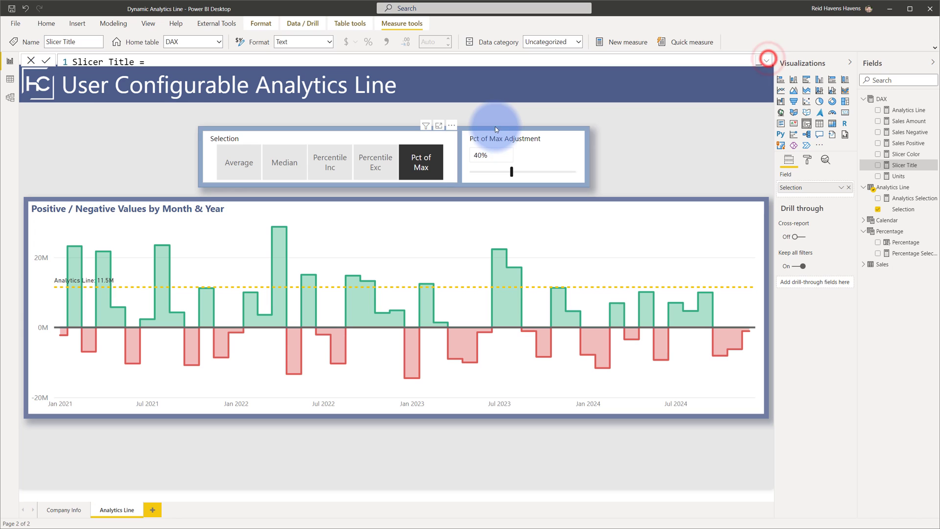
pyautogui.click(498, 137)
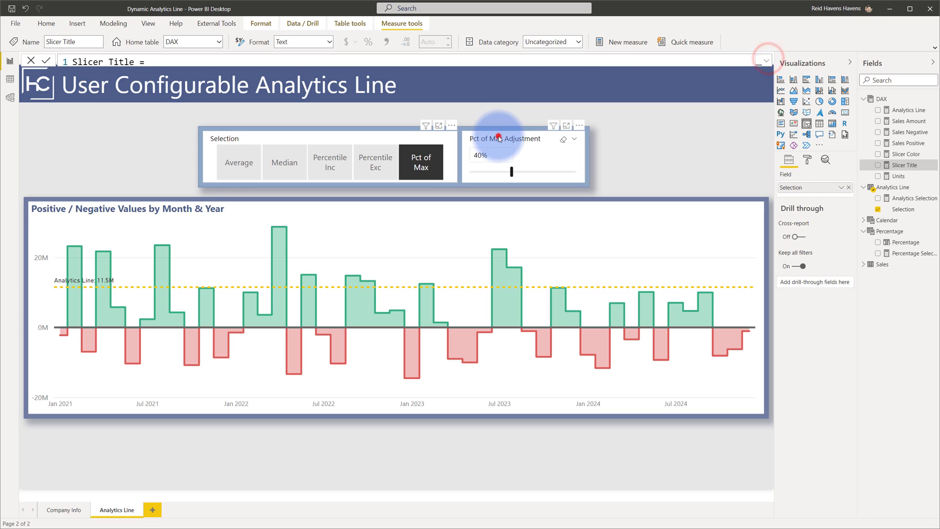
pyautogui.click(811, 159)
pyautogui.click(799, 212)
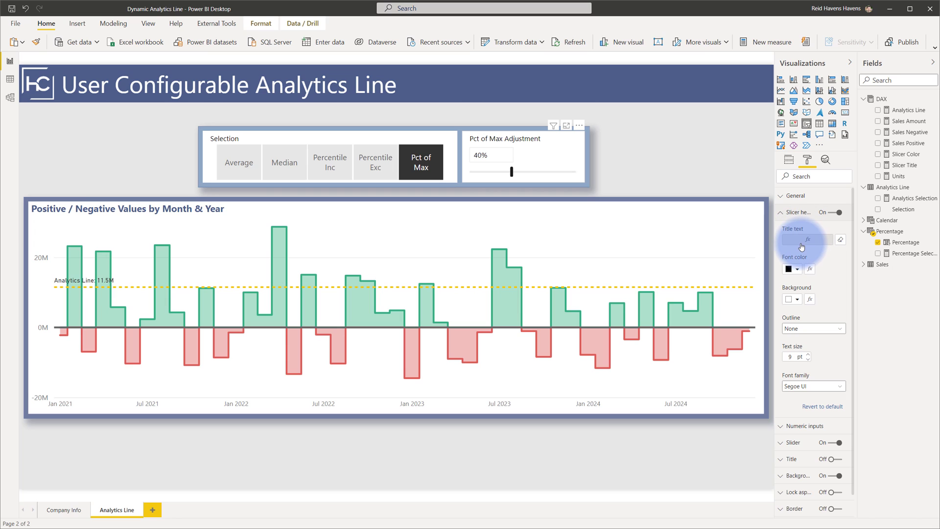
# - Compare Average, Median and Percentile Inc lines, leaving Percentile Inc with the header 'Percentile Adjustment'
pyautogui.click(241, 163)
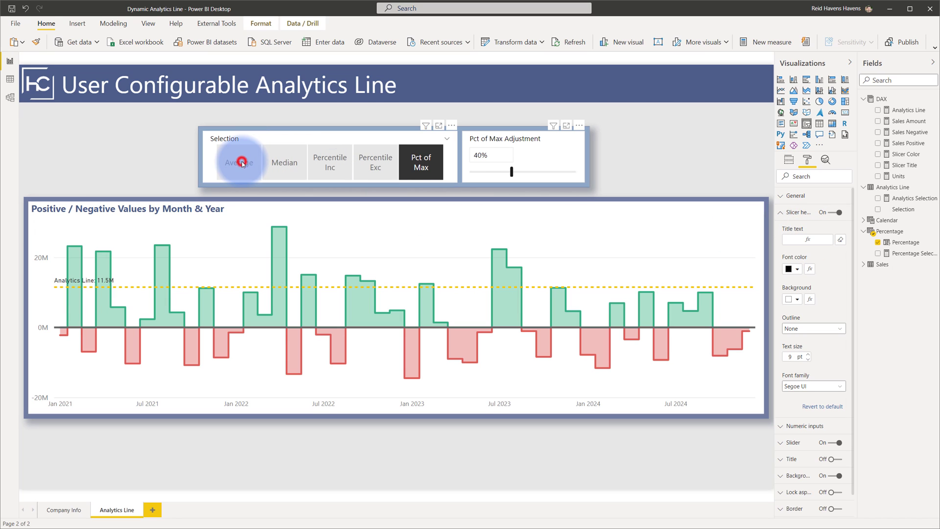
pyautogui.click(280, 163)
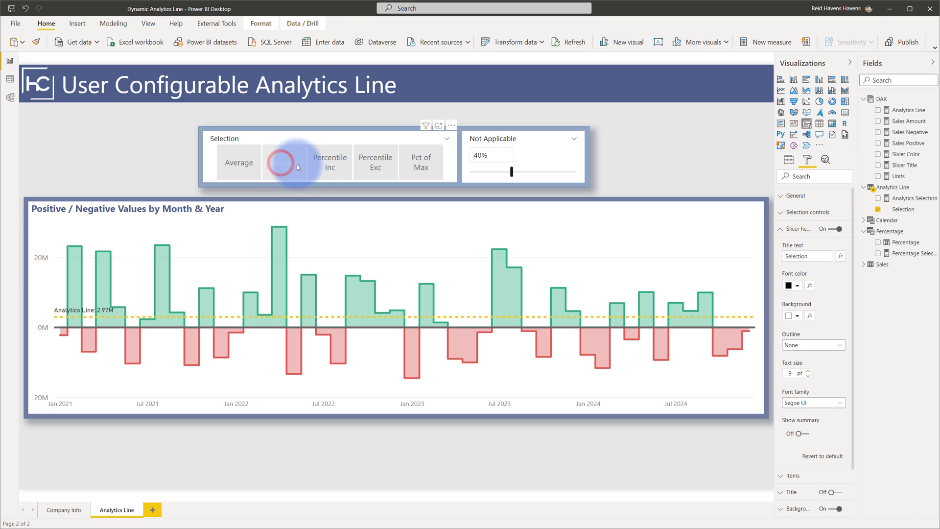
pyautogui.click(327, 162)
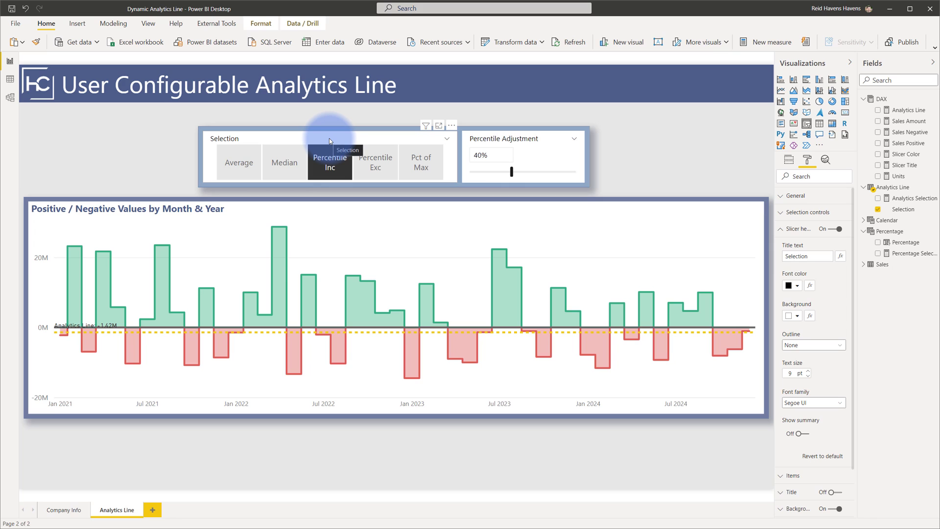
pyautogui.click(327, 158)
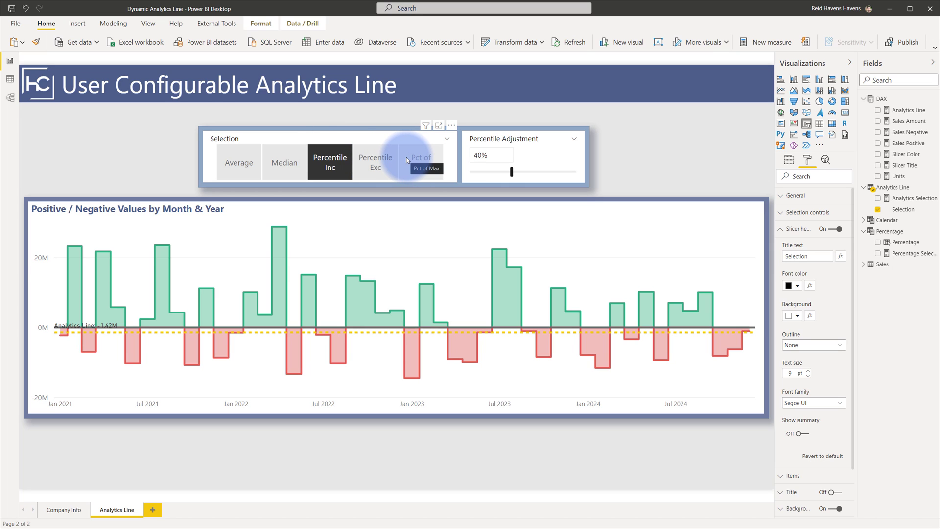